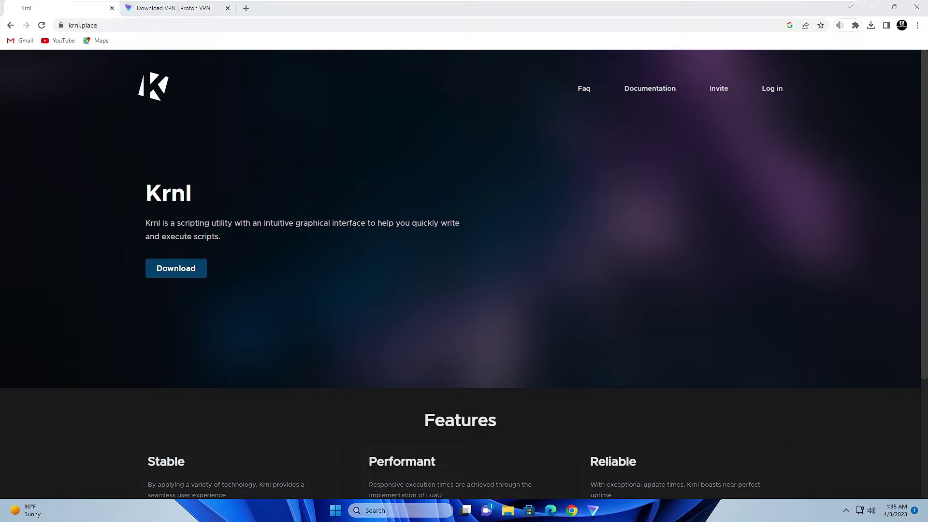
Reach the Virus & threat protection settings from the system search.
{"action": "left_click", "coordinate": [393, 510]}
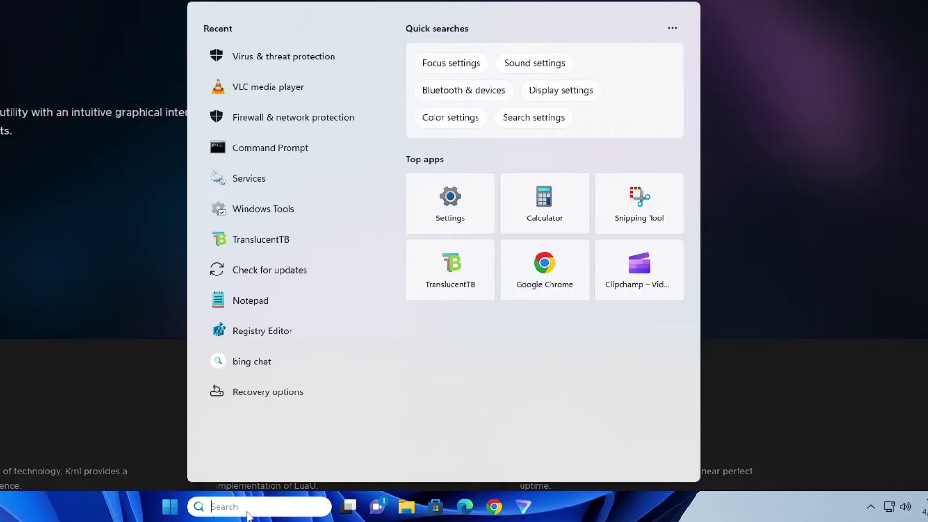
{"action": "type", "text": "virus"}
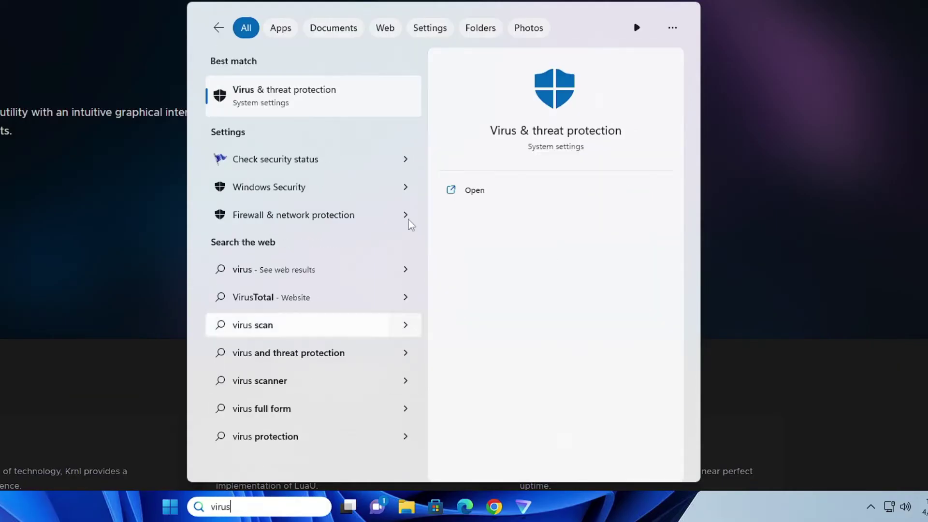
{"action": "left_click", "coordinate": [304, 99]}
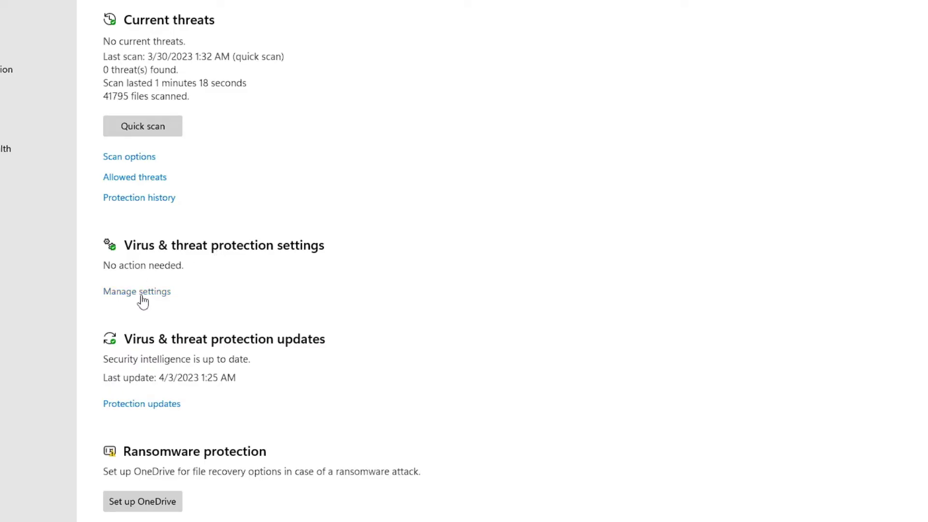
{"action": "left_click", "coordinate": [169, 293]}
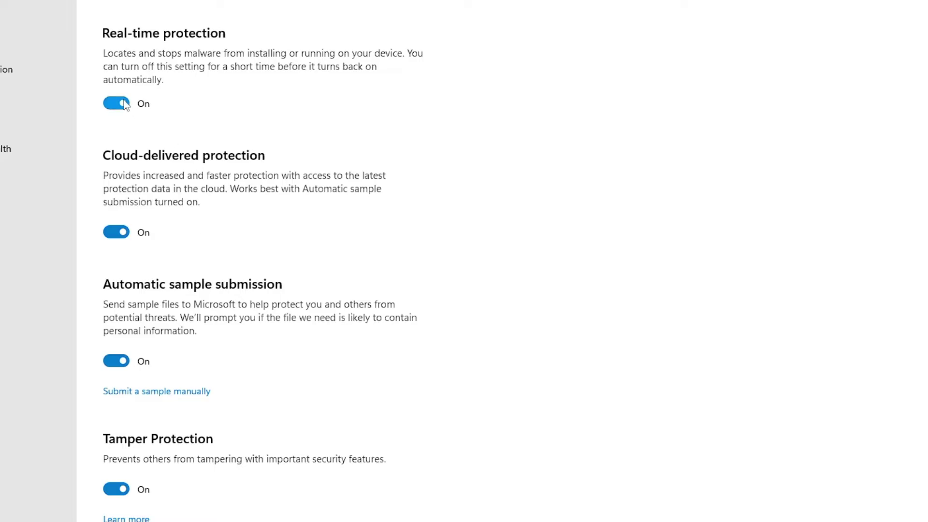
Switch off Real-time, Cloud-delivered, Automatic sample submission and Tamper protection, approving the prompt.
{"action": "left_click", "coordinate": [126, 105]}
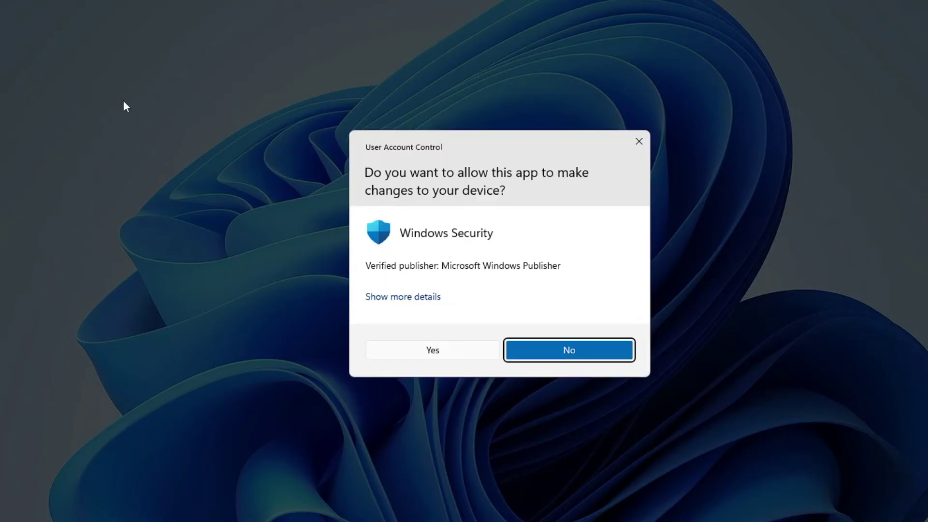
{"action": "left_click", "coordinate": [435, 352]}
{"action": "left_click", "coordinate": [125, 254]}
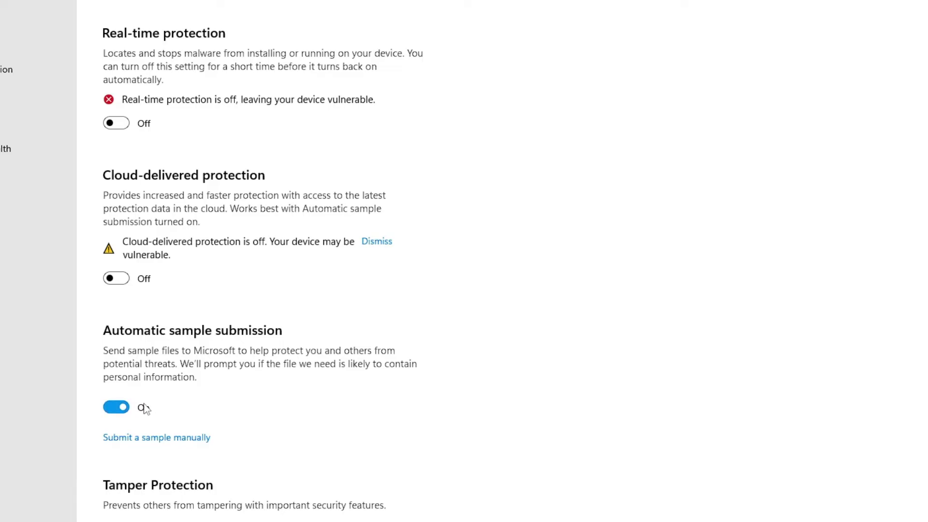
{"action": "left_click", "coordinate": [122, 408]}
{"action": "scroll", "coordinate": [196, 375], "scroll_direction": "down", "scroll_amount": 3}
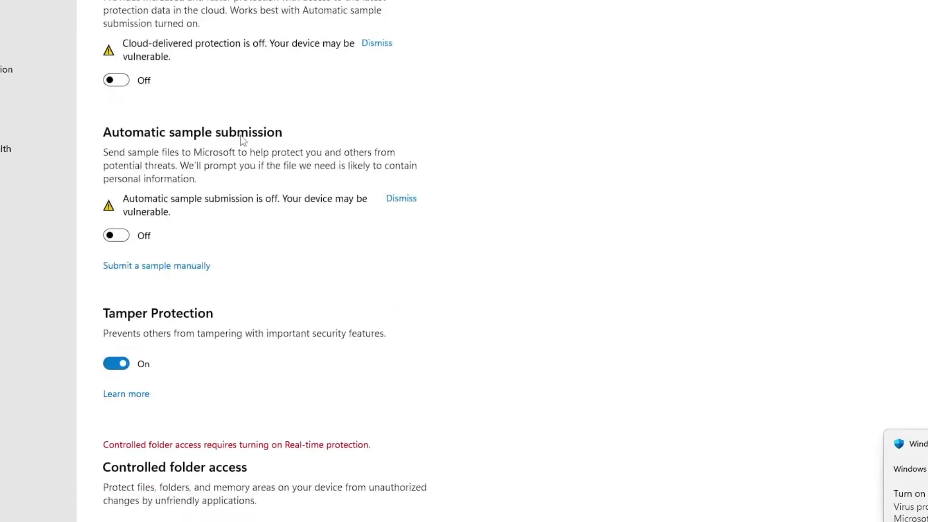
{"action": "left_click", "coordinate": [122, 365]}
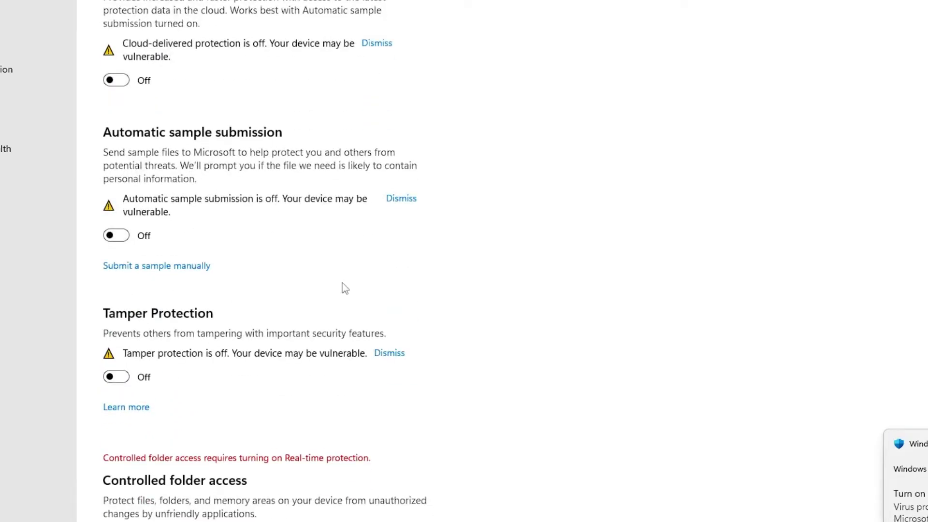
{"action": "scroll", "coordinate": [330, 250], "scroll_direction": "up", "scroll_amount": 3}
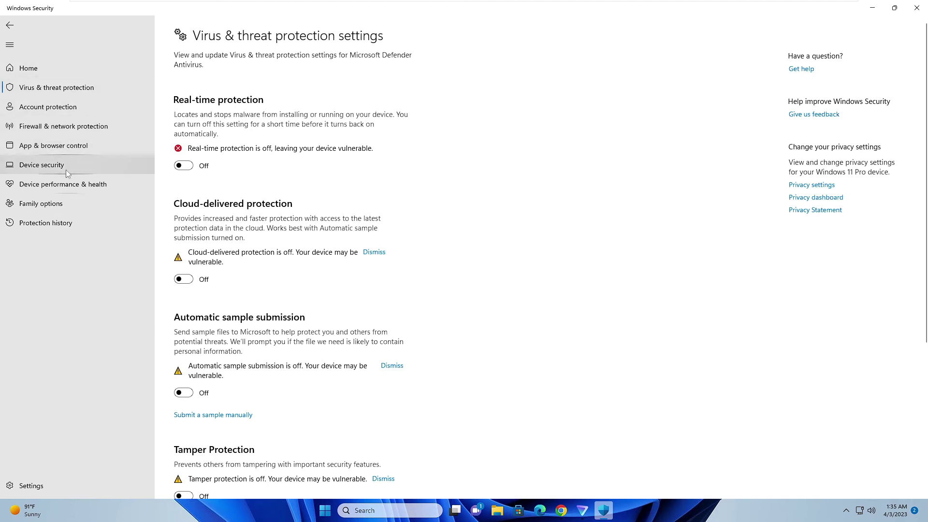
Turn Microsoft Defender Firewall off for the Domain network, approve the prompt, and close Windows Security.
{"action": "left_click", "coordinate": [85, 129]}
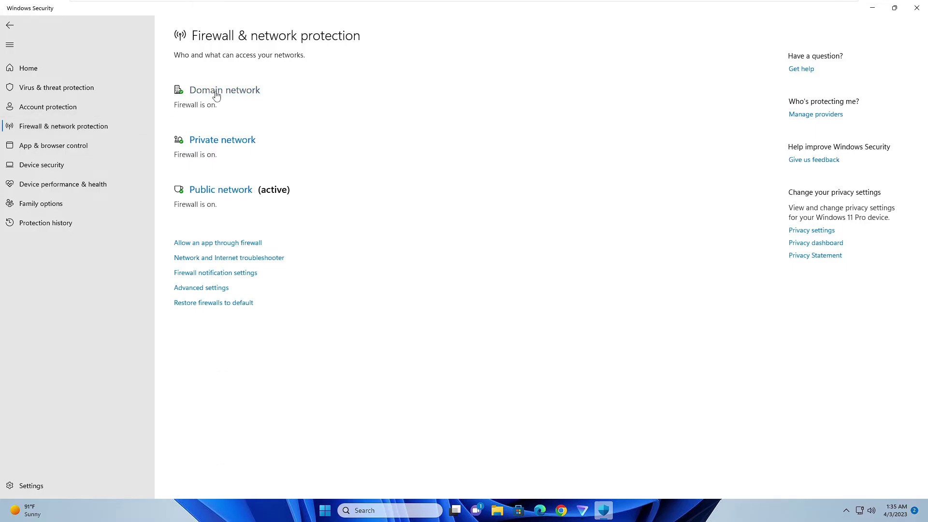
{"action": "left_click", "coordinate": [215, 94]}
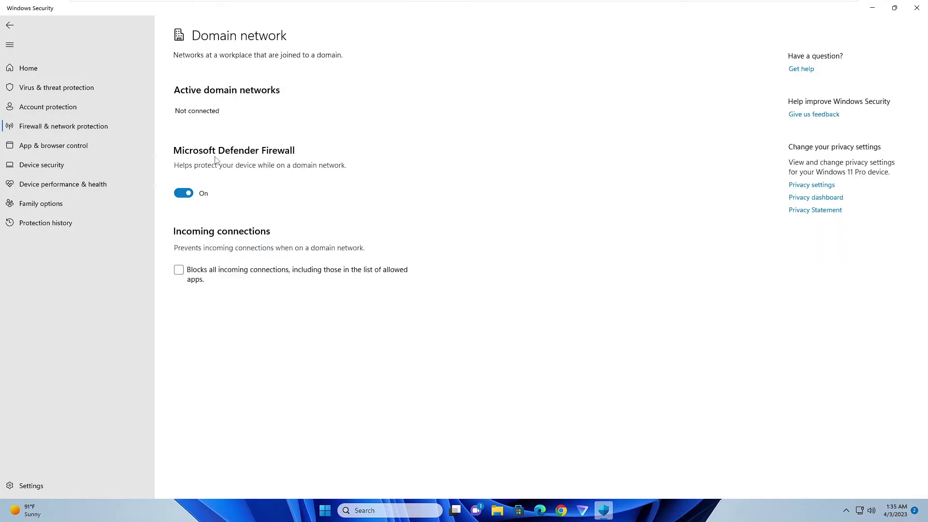
{"action": "left_click", "coordinate": [184, 194]}
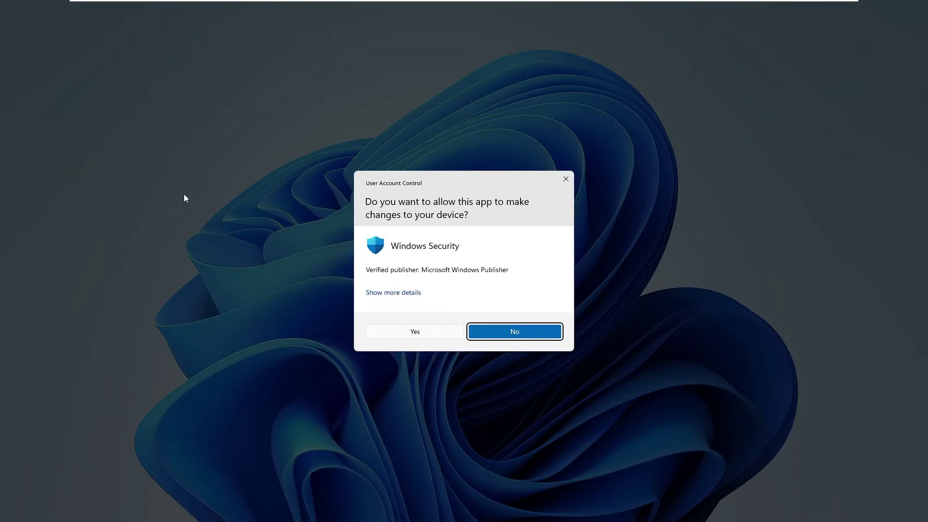
{"action": "left_click", "coordinate": [407, 332]}
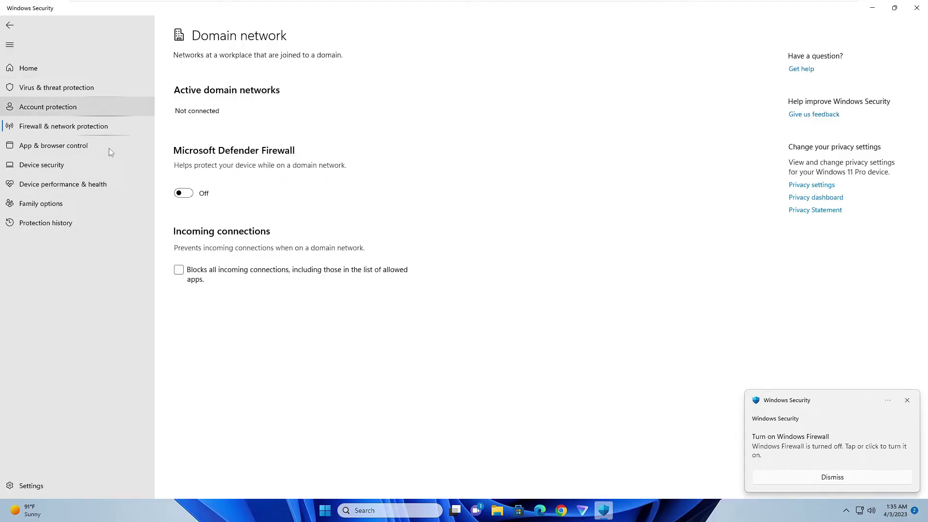
{"action": "left_click", "coordinate": [917, 11]}
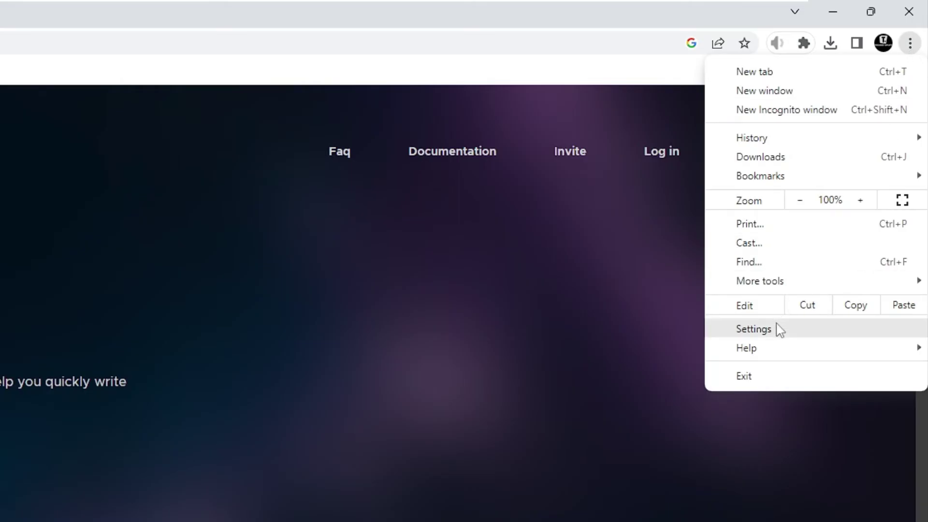
Set Chrome's Safe Browsing to No protection under Privacy and security, confirming the turn-off.
{"action": "left_click", "coordinate": [779, 330]}
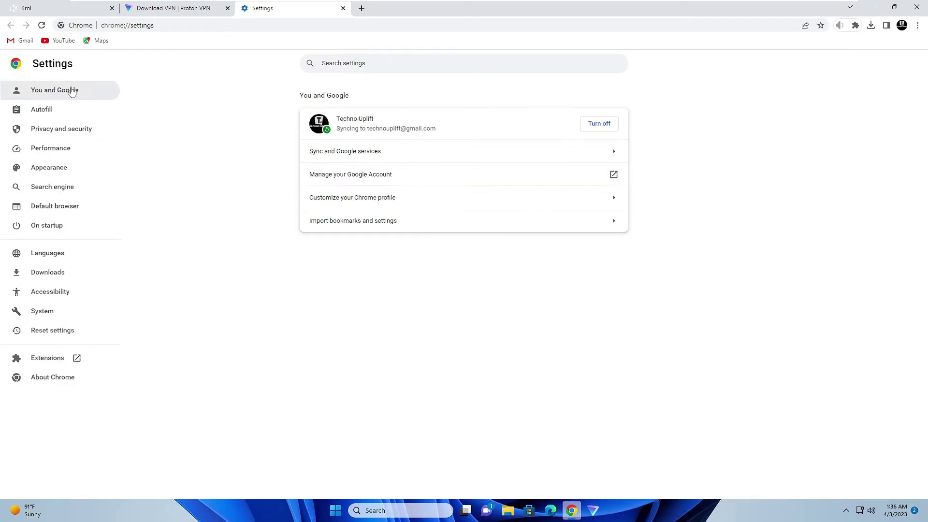
{"action": "left_click", "coordinate": [86, 136]}
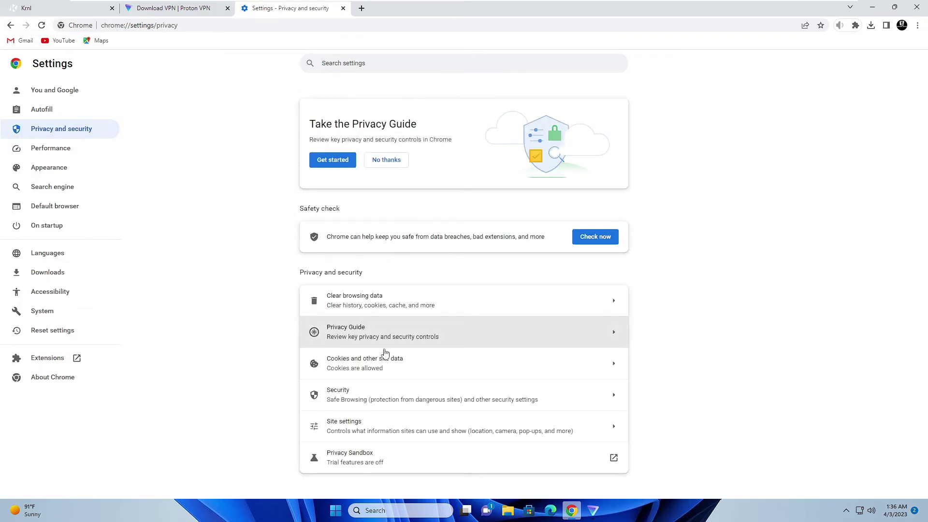
{"action": "left_click", "coordinate": [382, 395]}
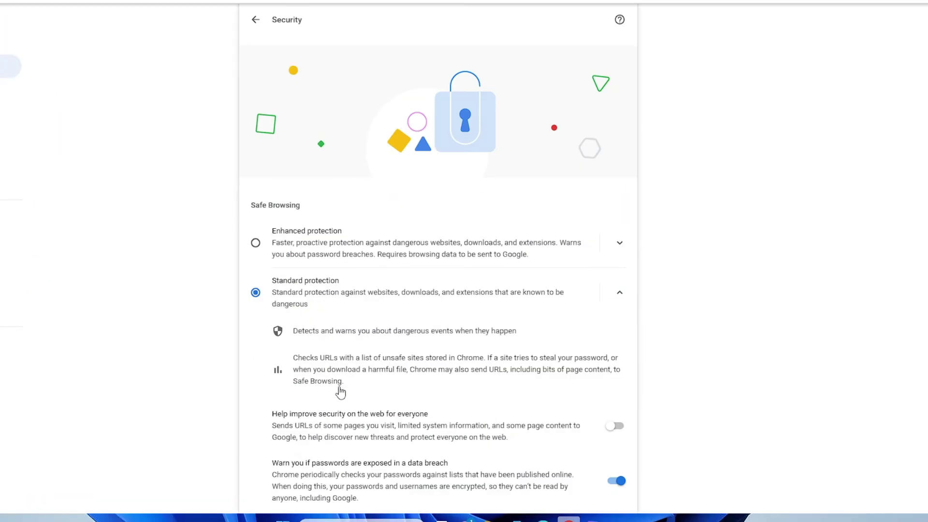
{"action": "scroll", "coordinate": [333, 366], "scroll_direction": "down", "scroll_amount": 2}
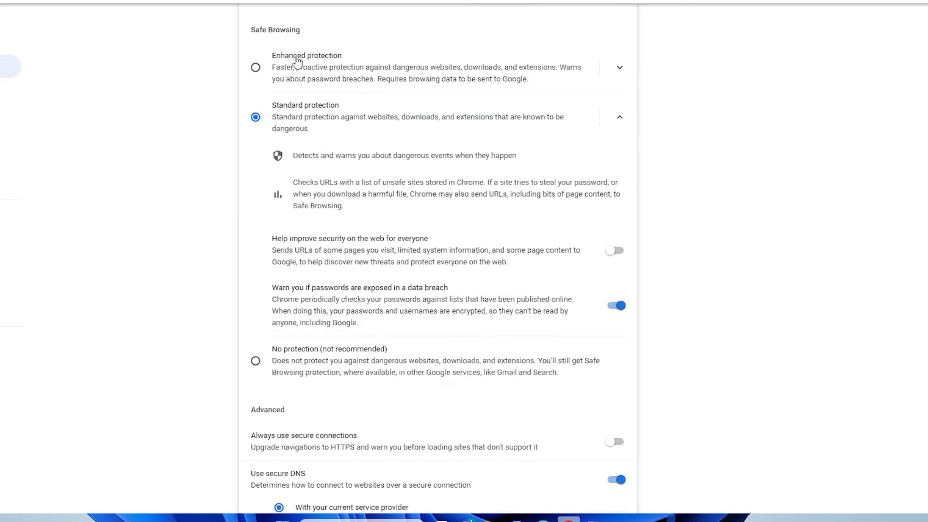
{"action": "left_click", "coordinate": [255, 363]}
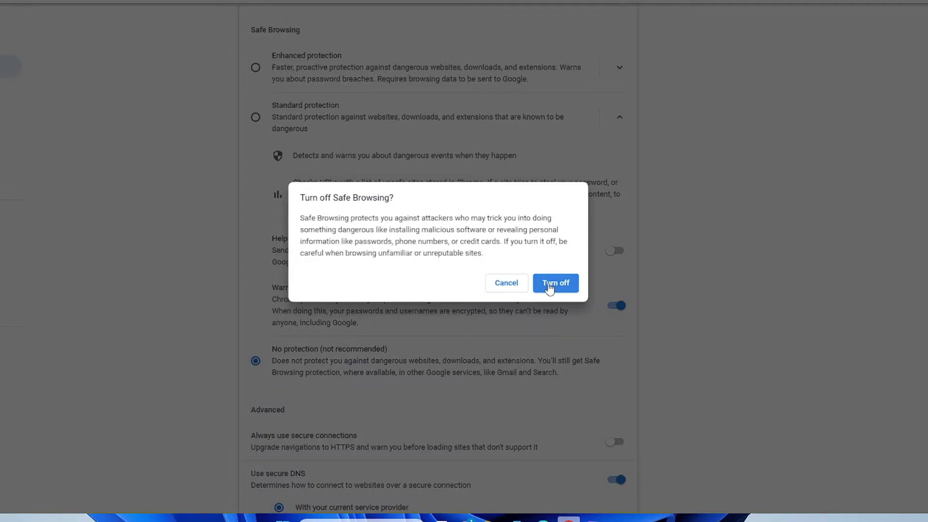
{"action": "left_click", "coordinate": [556, 287]}
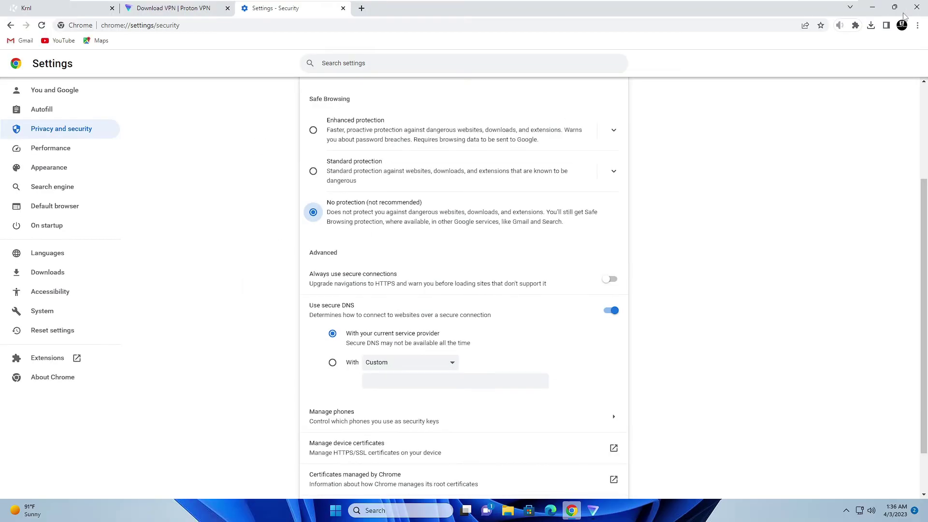
Relaunch Chrome, search krnl, and reach the Krnl site's download page.
{"action": "left_click", "coordinate": [916, 7]}
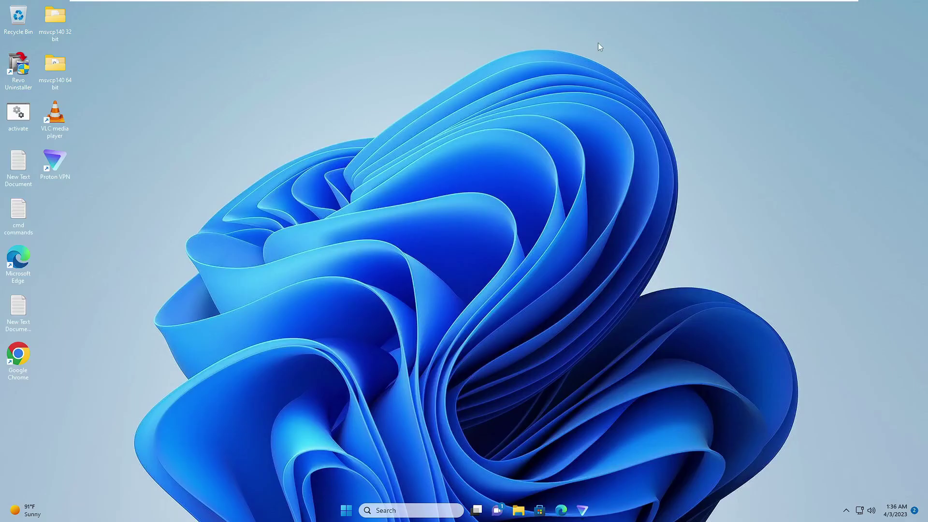
{"action": "double_click", "coordinate": [32, 352]}
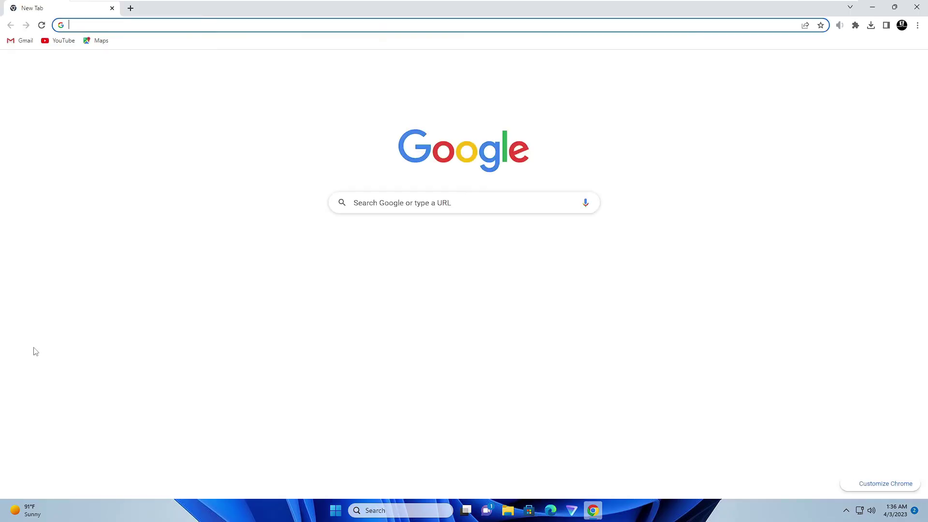
{"action": "left_click", "coordinate": [290, 25]}
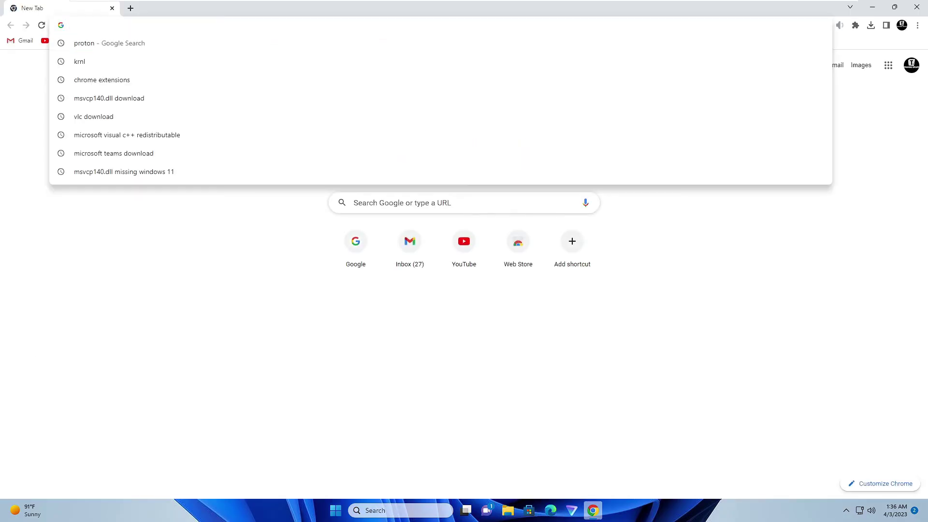
{"action": "type", "text": "krnl"}
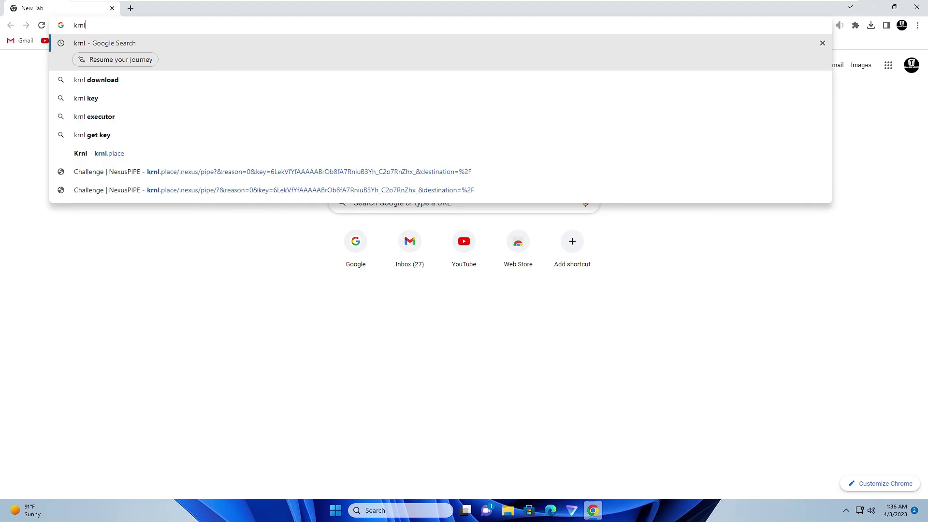
{"action": "key", "text": "Return"}
{"action": "left_click", "coordinate": [123, 172]}
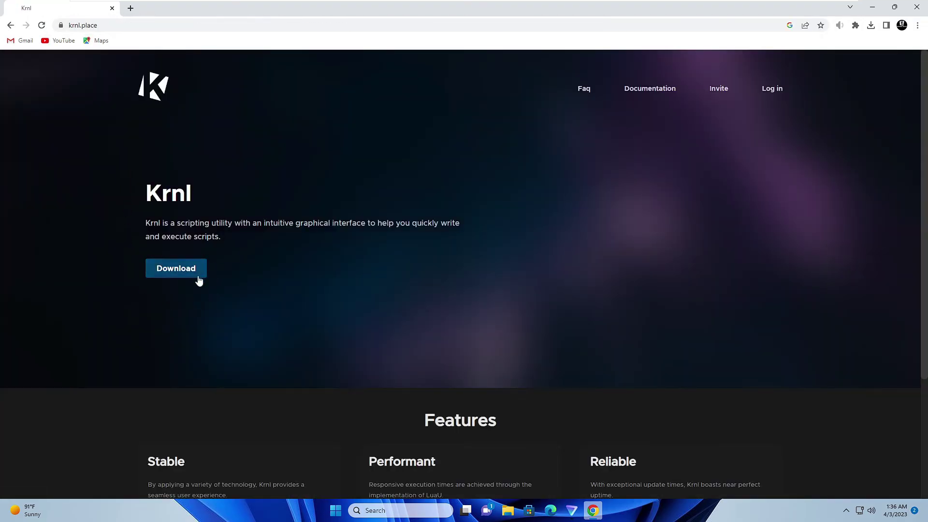
{"action": "left_click", "coordinate": [194, 275]}
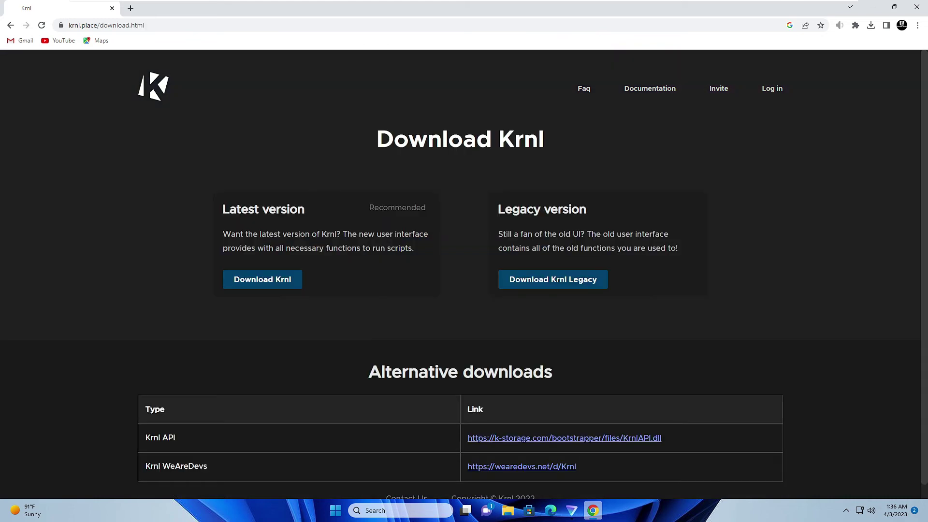
Download krnl_beta.exe, keep it despite the warning, show it in its folder, then search proton.
{"action": "left_click", "coordinate": [276, 288]}
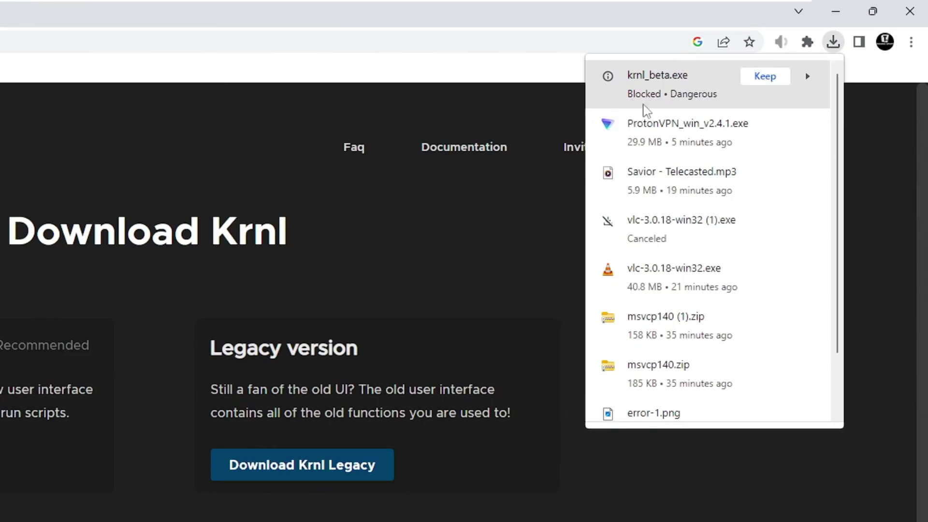
{"action": "left_click", "coordinate": [767, 77]}
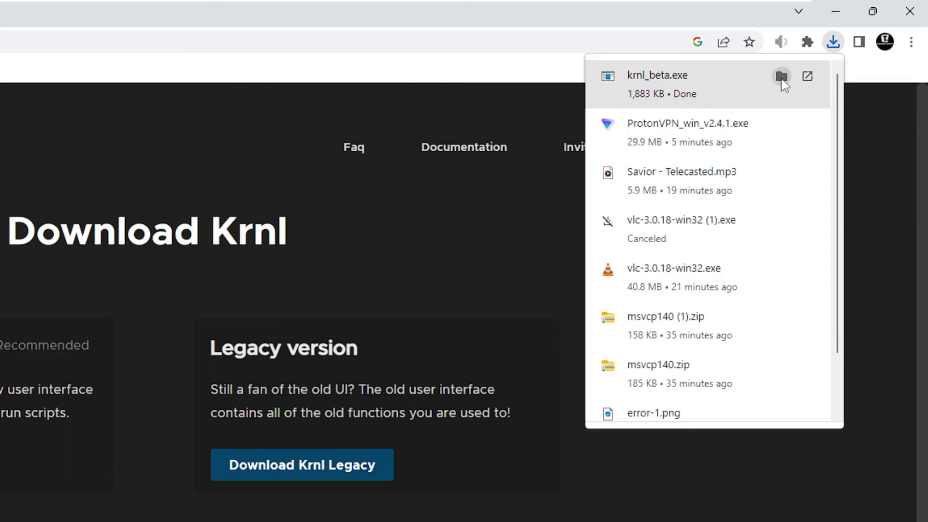
{"action": "left_click", "coordinate": [777, 77]}
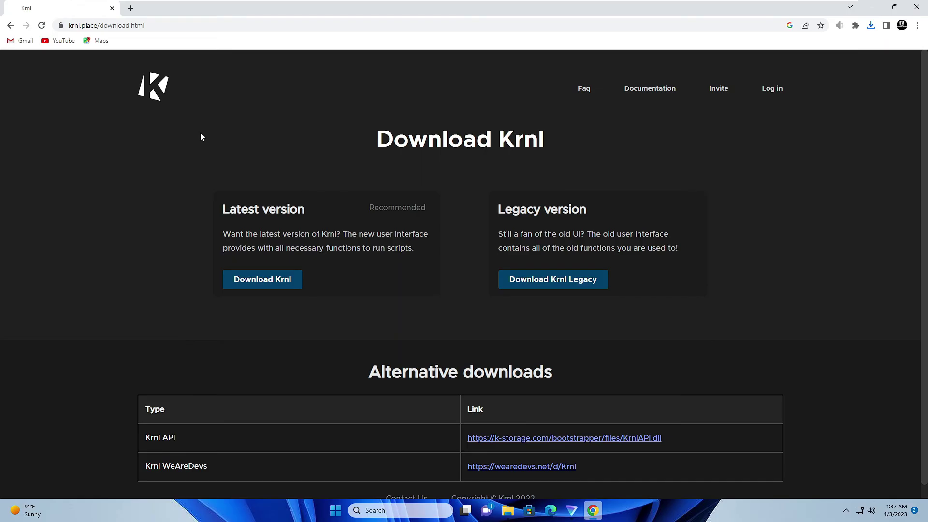
{"action": "left_click", "coordinate": [130, 9]}
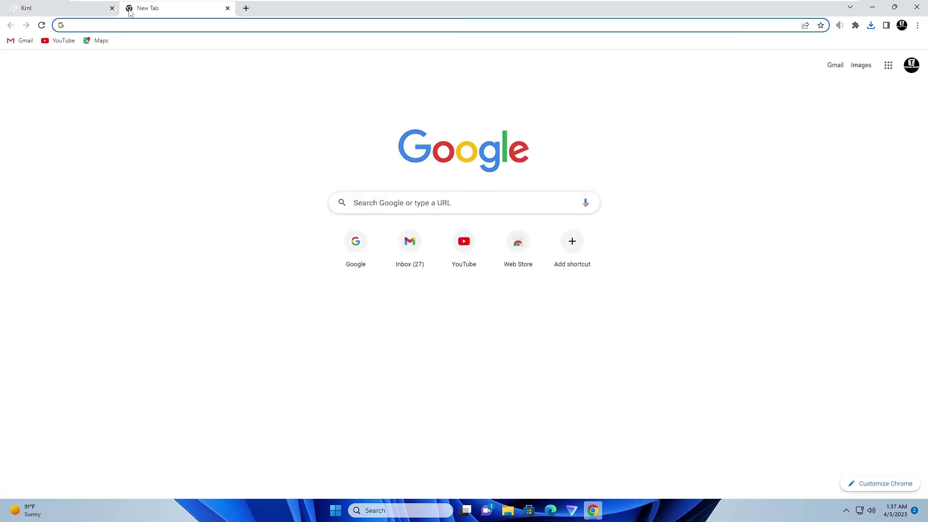
{"action": "type", "text": "proton"}
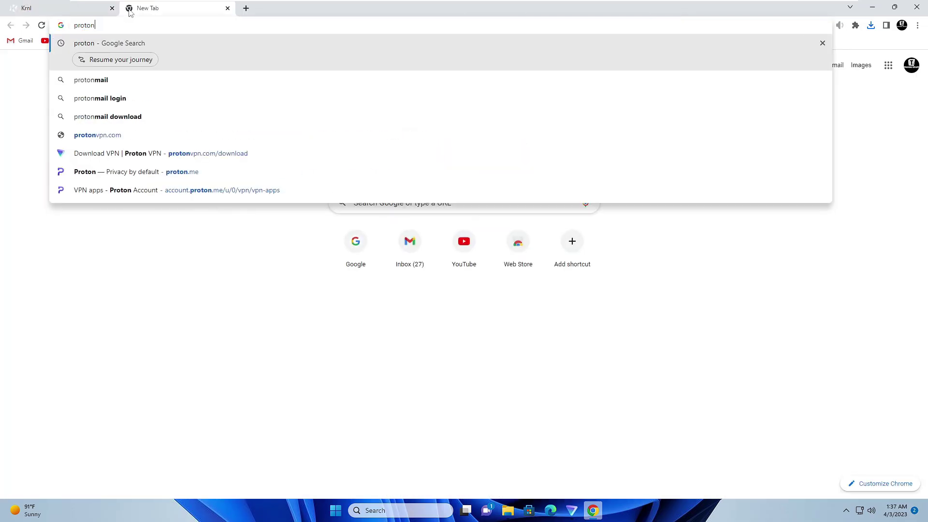
{"action": "key", "text": "Return"}
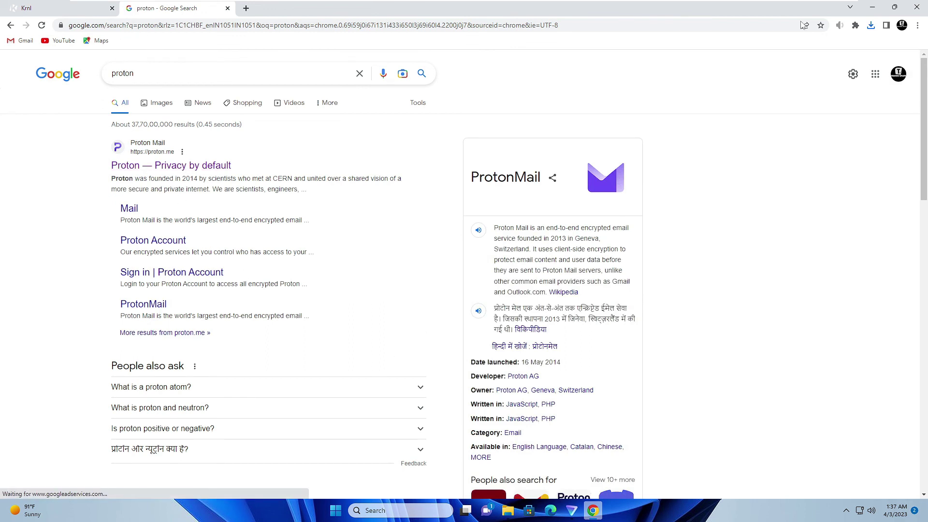
Connect ProtonVPN to the free Netherlands server from the Countries list.
{"action": "left_click", "coordinate": [871, 9]}
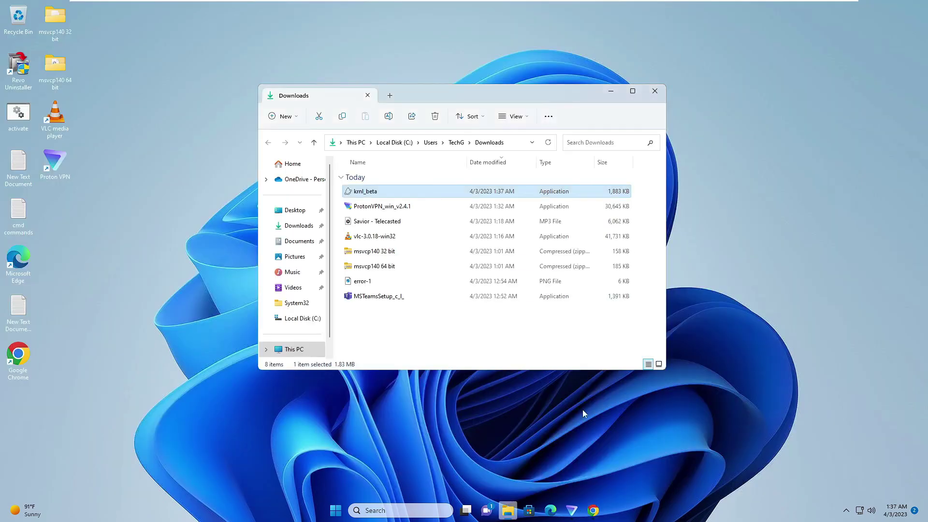
{"action": "left_click", "coordinate": [571, 510]}
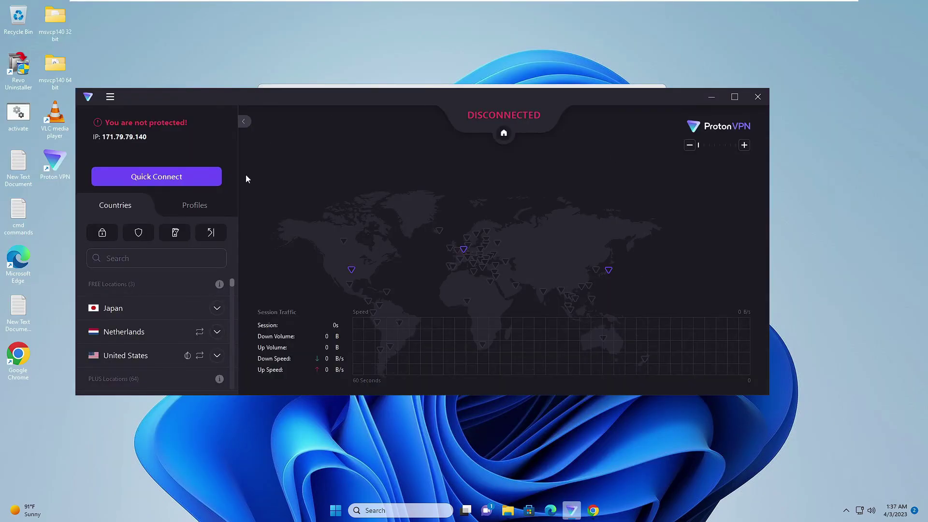
{"action": "scroll", "coordinate": [150, 305], "scroll_direction": "down", "scroll_amount": 1}
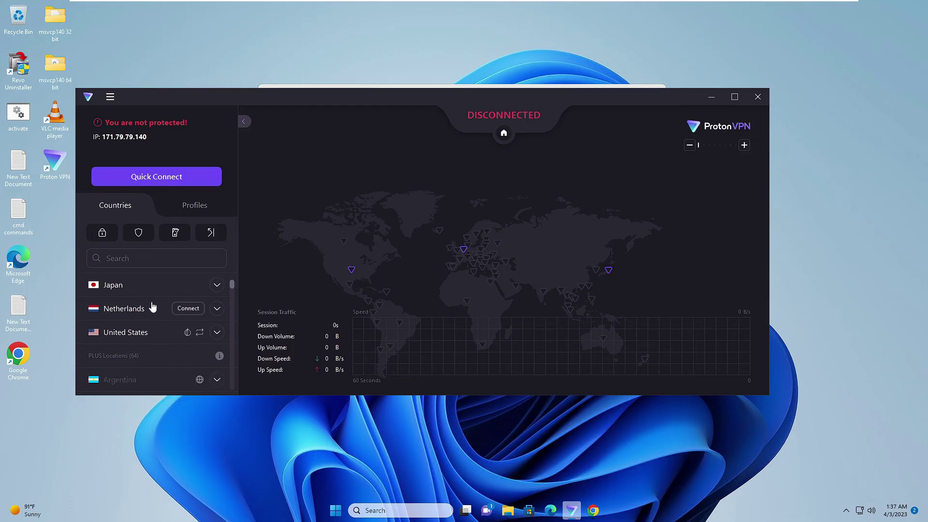
{"action": "scroll", "coordinate": [154, 307], "scroll_direction": "down", "scroll_amount": 1}
{"action": "scroll", "coordinate": [154, 307], "scroll_direction": "down", "scroll_amount": 1}
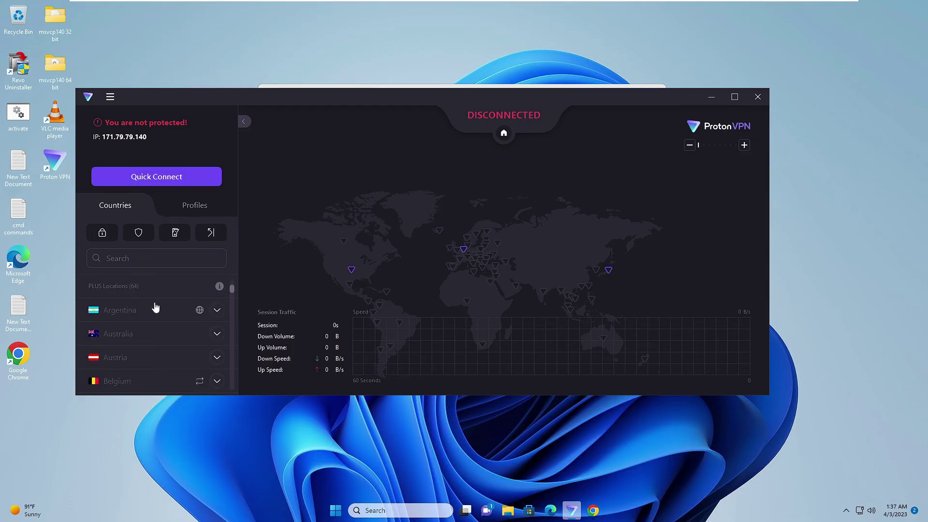
{"action": "scroll", "coordinate": [154, 308], "scroll_direction": "up", "scroll_amount": 2}
{"action": "scroll", "coordinate": [154, 307], "scroll_direction": "up", "scroll_amount": 1}
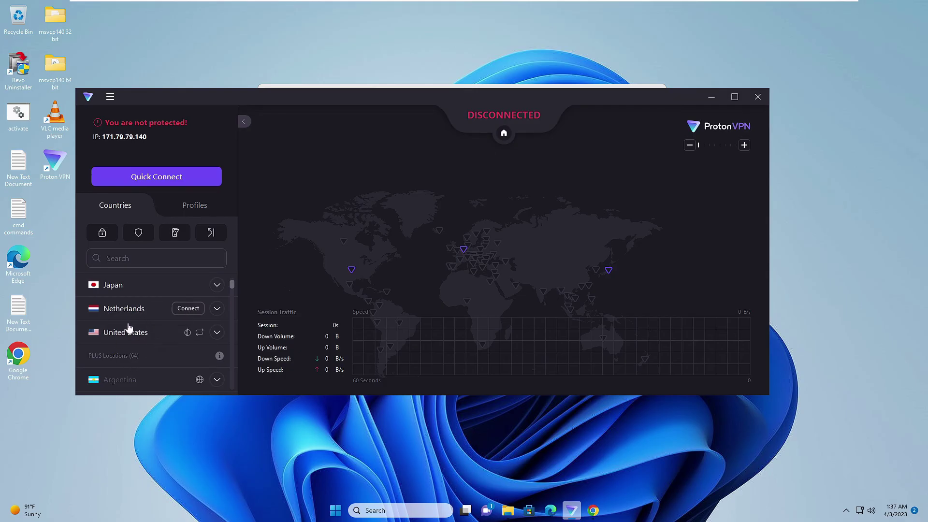
{"action": "left_click", "coordinate": [190, 310]}
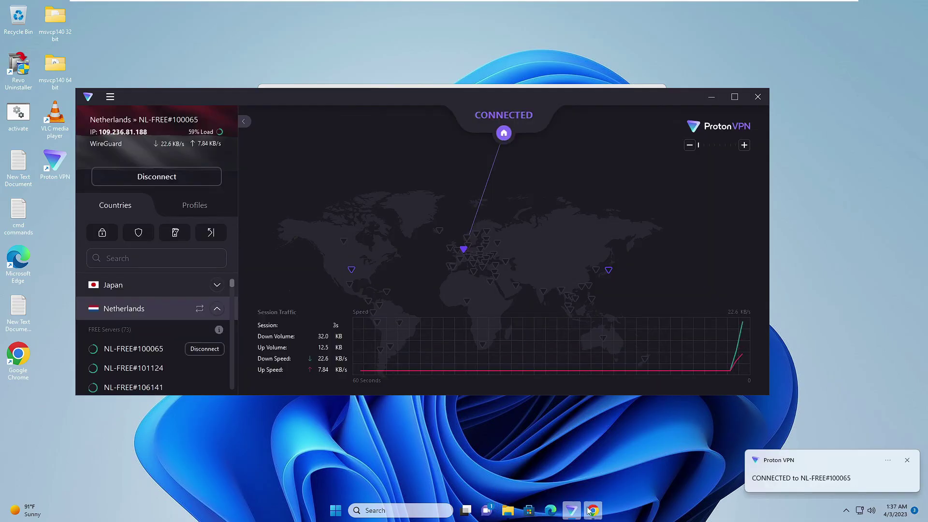
Launch the krnl_beta installer from the Downloads folder.
{"action": "left_click", "coordinate": [508, 510]}
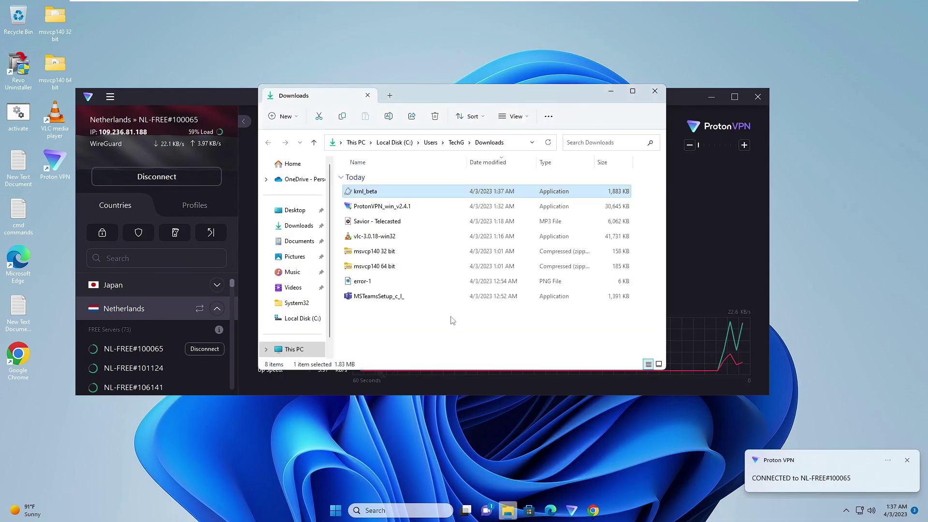
{"action": "double_click", "coordinate": [371, 192]}
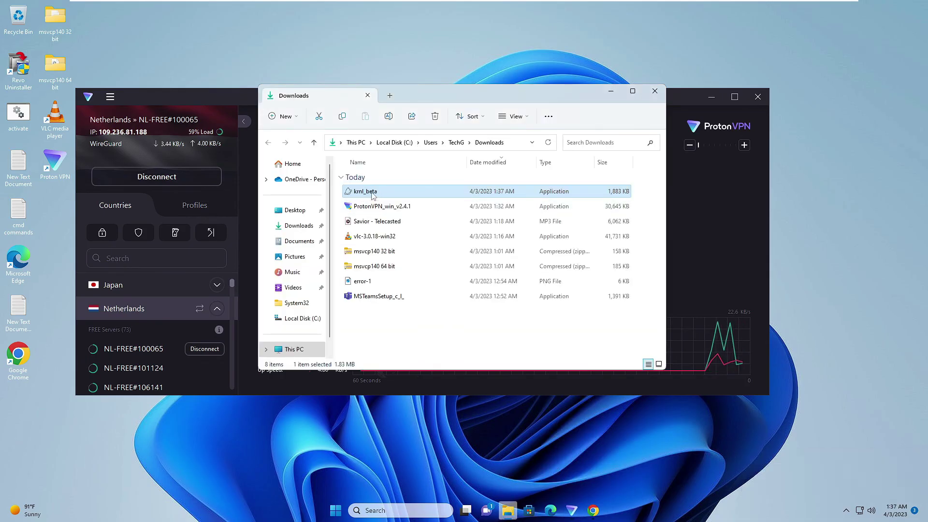